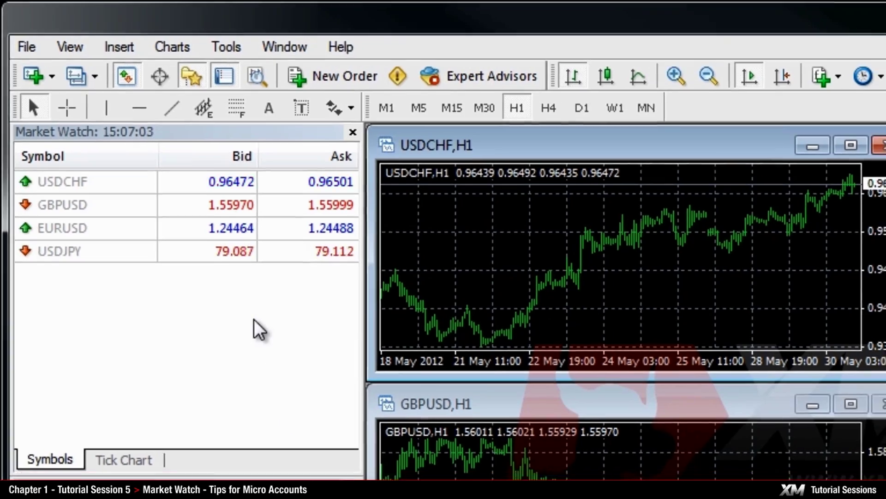
Show all symbols in Market Watch, then select EURUSDmicro and EURUSD.
right_click(218, 247)
left_click(228, 281)
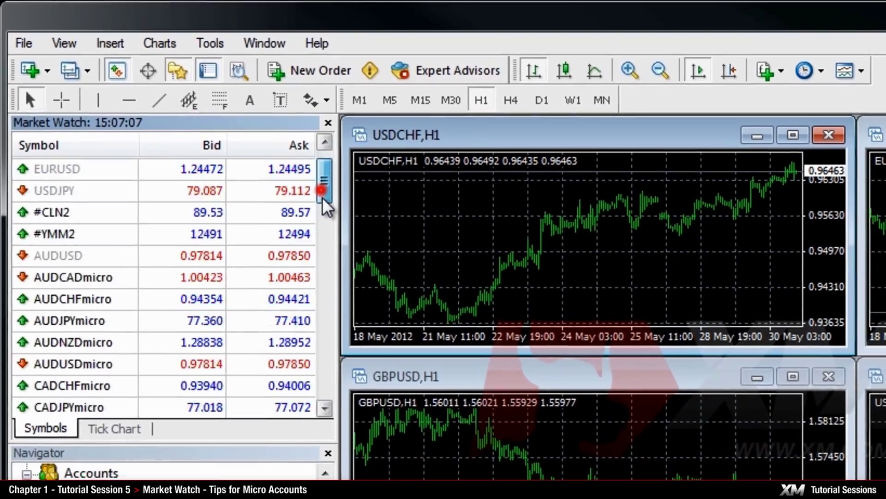
left_click_drag(302, 167, 302, 250)
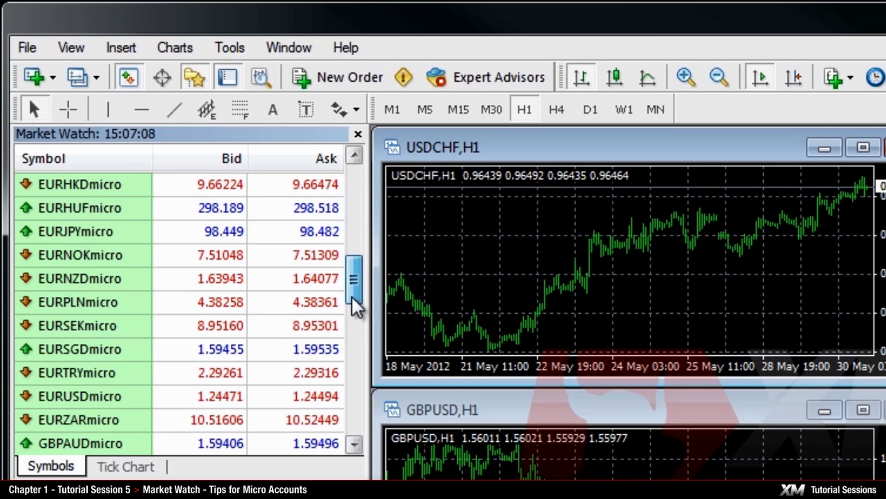
left_click_drag(355, 280, 354, 305)
left_click(152, 326)
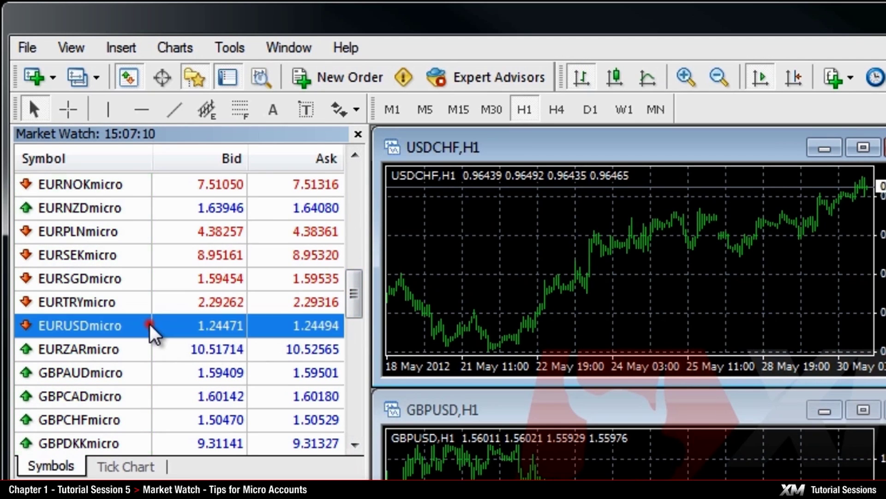
left_click_drag(354, 290, 358, 197)
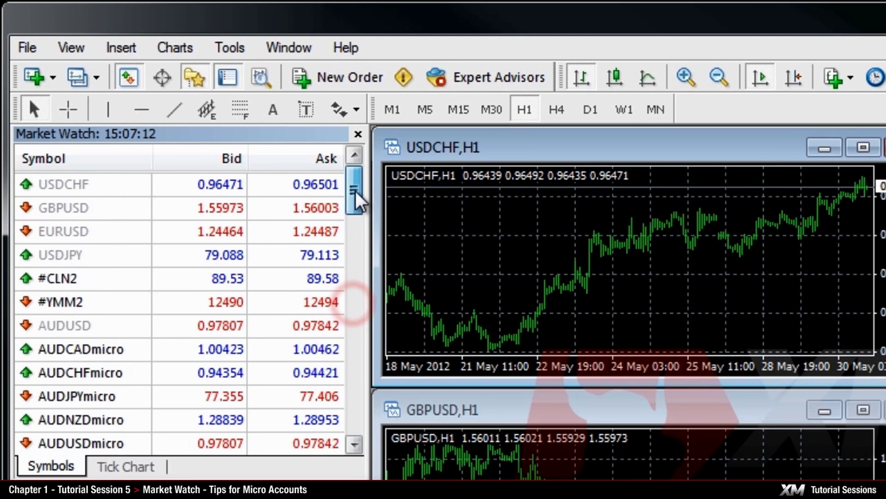
left_click(147, 233)
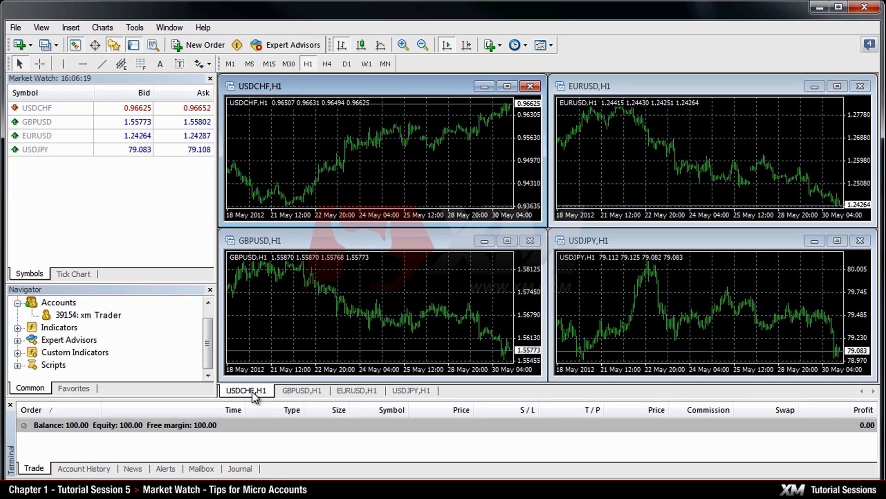
Close the USDCHF, GBPUSD and EURUSD charts from their tabs, then close USDJPY.
right_click(254, 395)
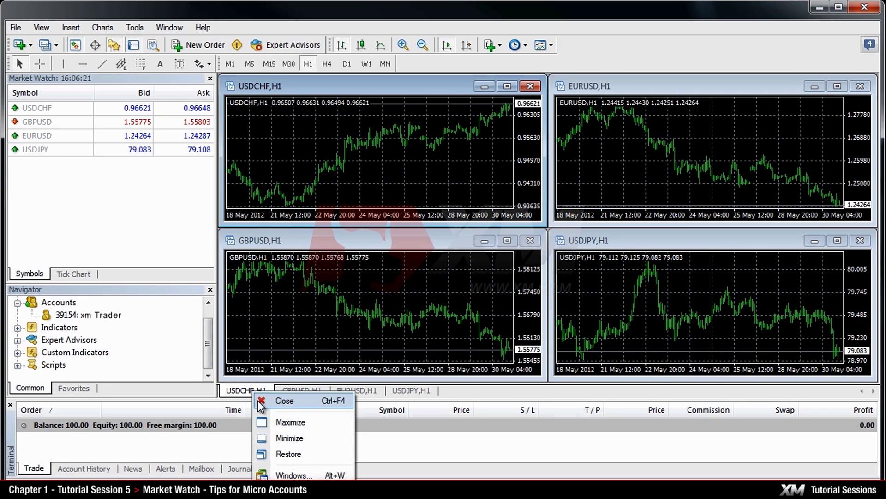
left_click(261, 402)
right_click(253, 392)
left_click(271, 403)
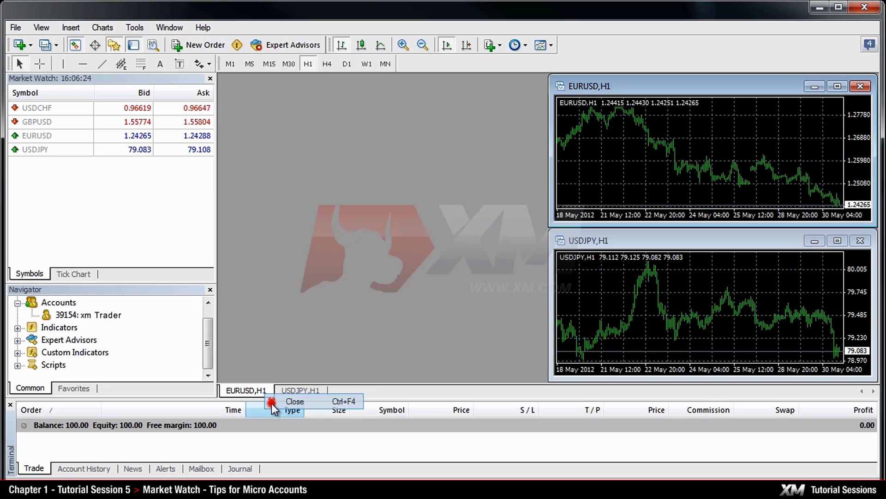
right_click(259, 392)
left_click(271, 403)
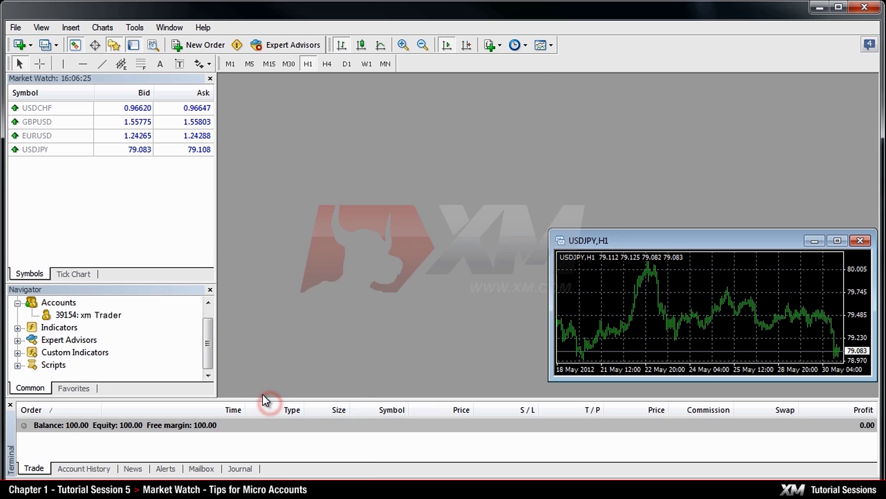
left_click(862, 242)
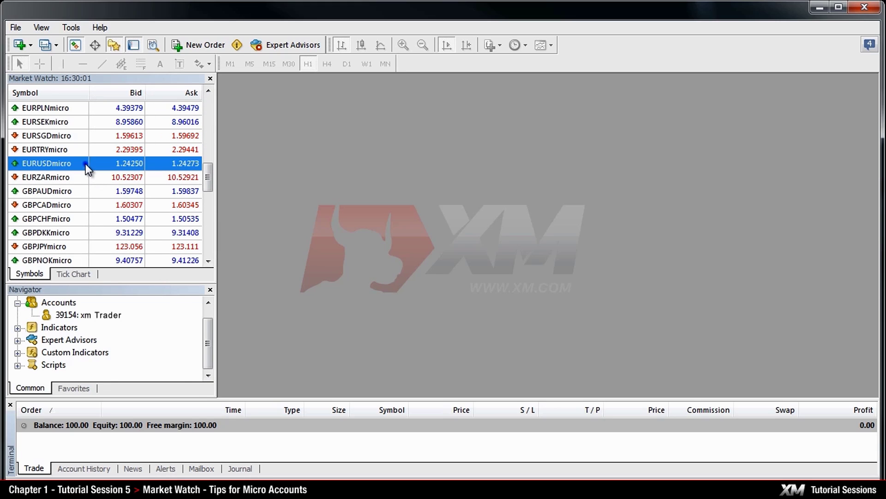
Open a chart window for EURUSDmicro from its Market Watch menu.
right_click(85, 164)
left_click(132, 188)
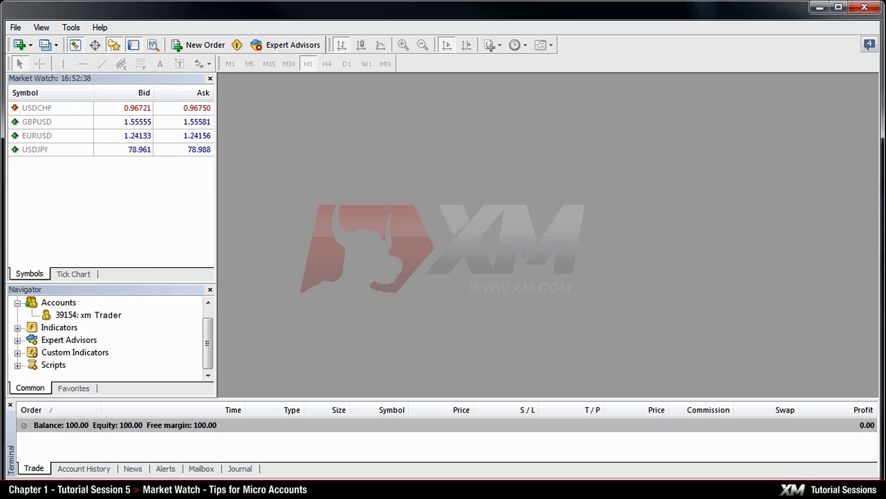
Hide the USDCHF and GBPUSD symbols using their Market Watch menus.
right_click(83, 107)
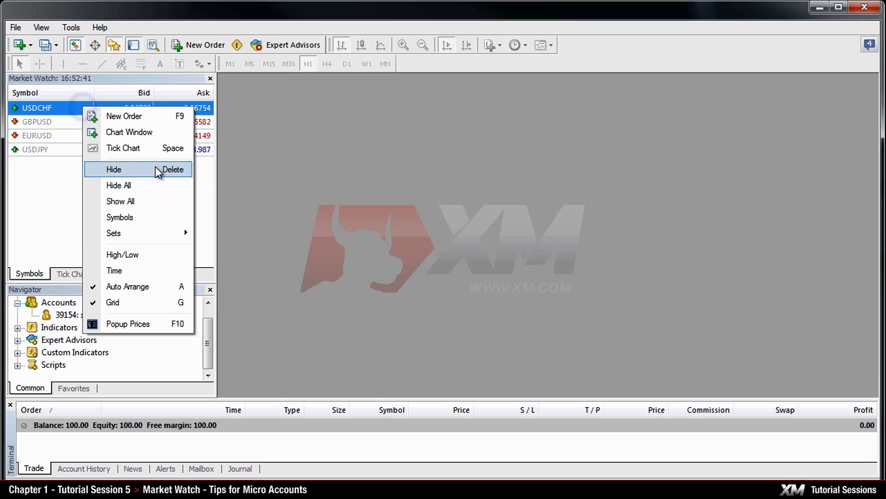
left_click(155, 166)
right_click(80, 110)
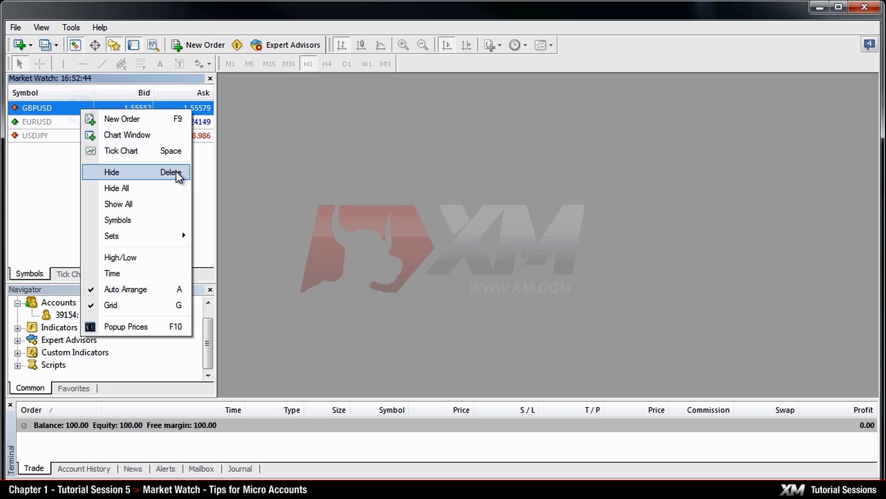
left_click(161, 171)
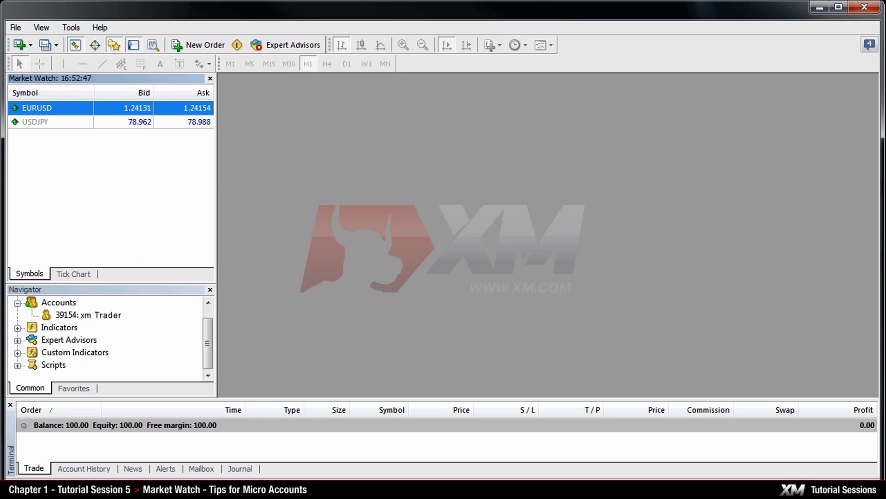